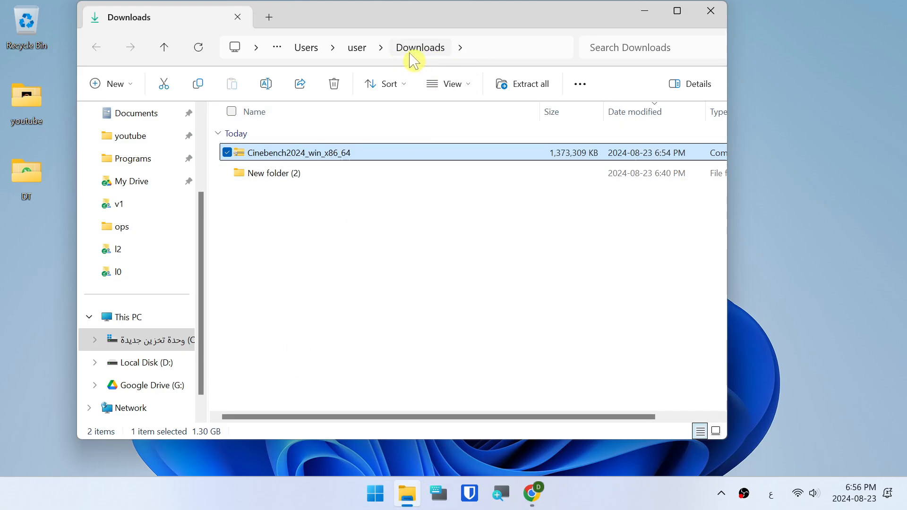
# Extract the Cinebench2024_win_x86_64 archive to its default folder in Downloads
pyautogui.rightClick(281, 161)
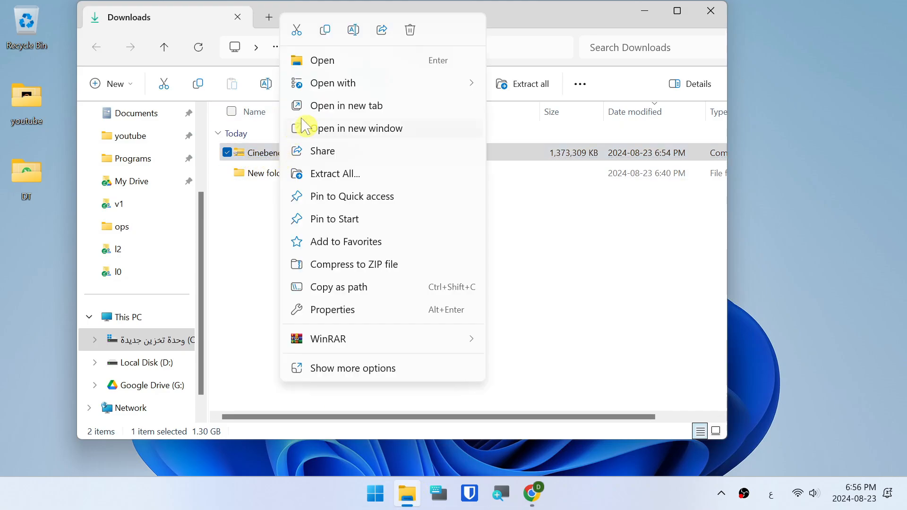
pyautogui.click(343, 175)
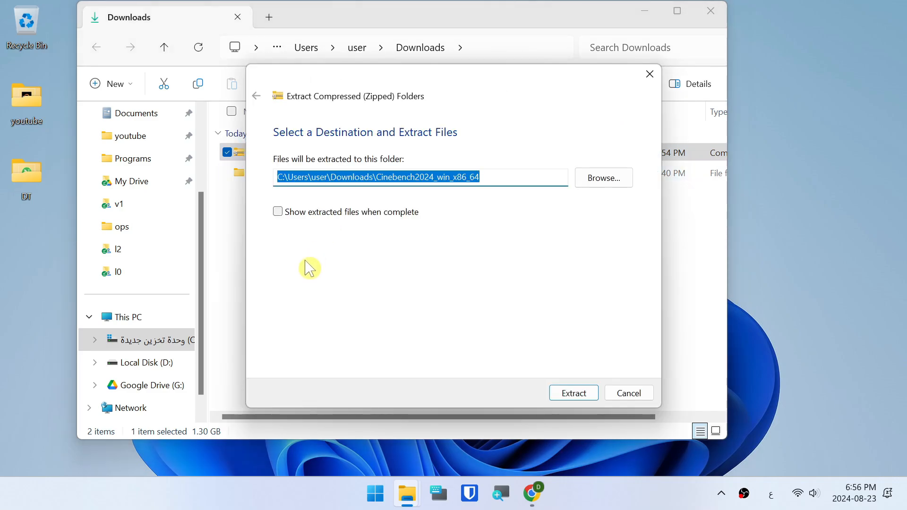
pyautogui.click(588, 395)
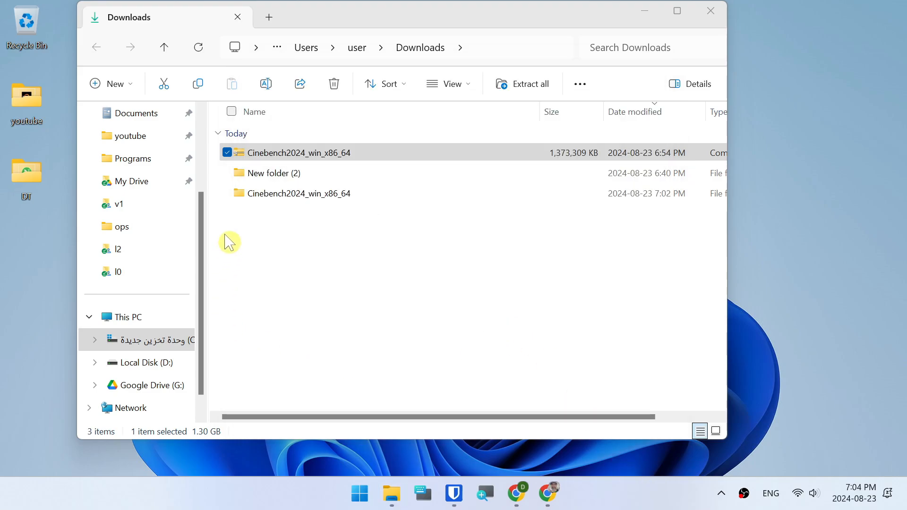
# Launch the Cinebench application from the extracted Cinebench2024_win_x86_64 folder and accept its license agreement
pyautogui.doubleClick(297, 199)
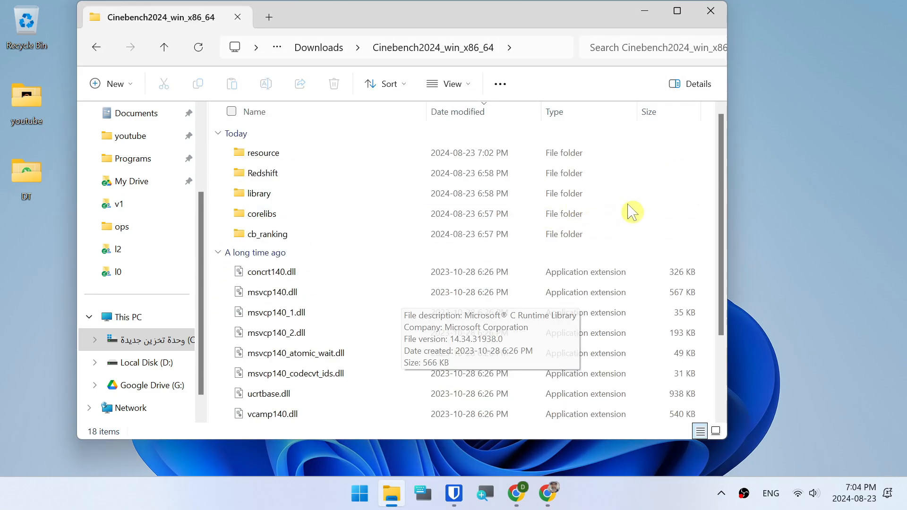
pyautogui.scroll(-1, 599, 222)
pyautogui.scroll(-1, 585, 229)
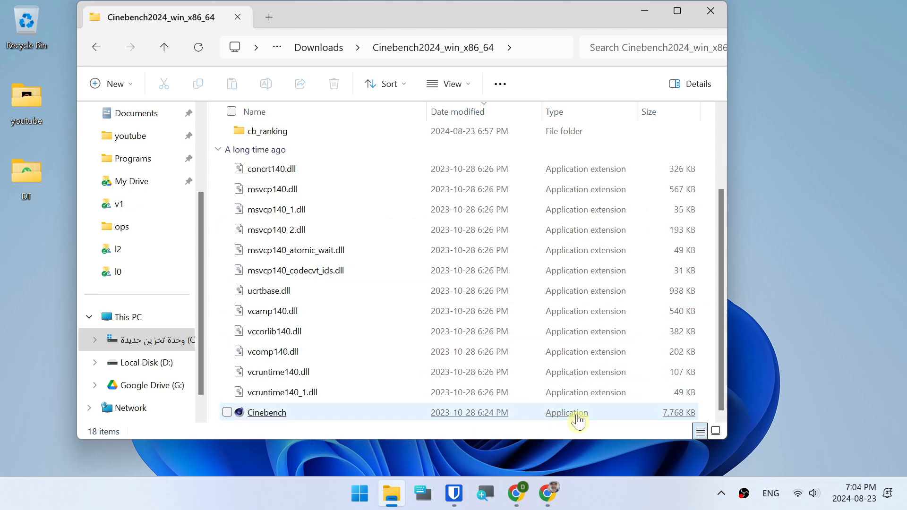
pyautogui.doubleClick(257, 414)
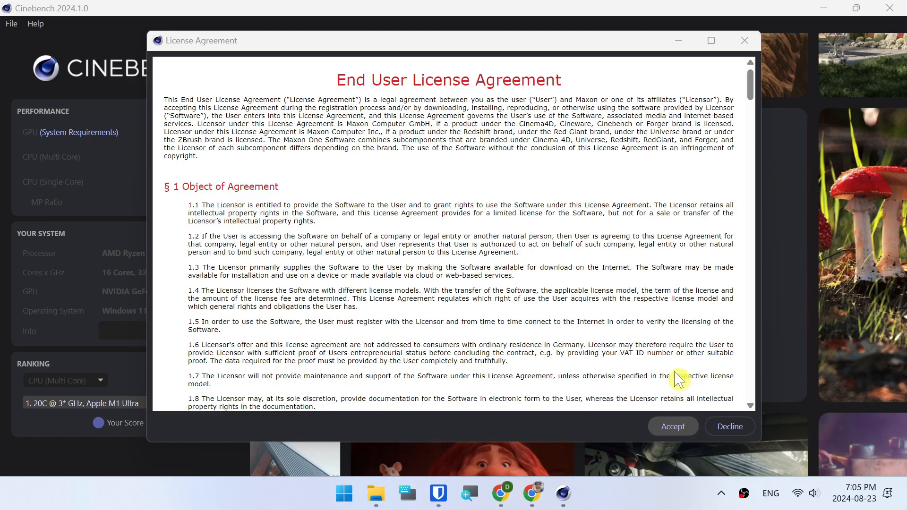
pyautogui.press('Return')
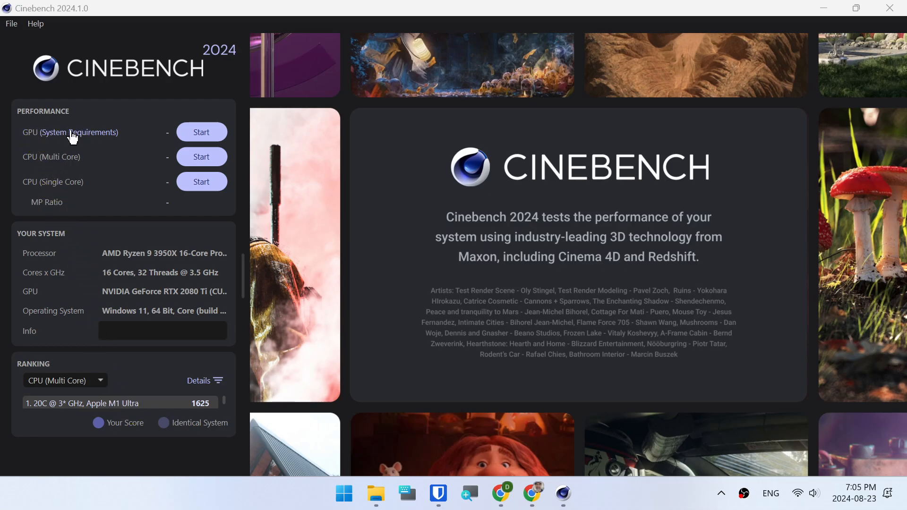
# Run the GPU test while checking the GPU 0 load in Task Manager, and stop it before it finishes
pyautogui.click(204, 140)
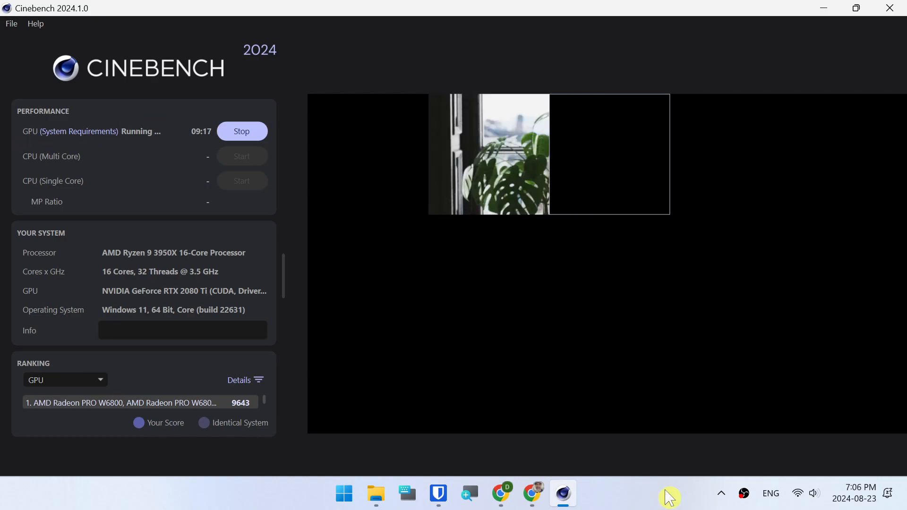
pyautogui.rightClick(267, 499)
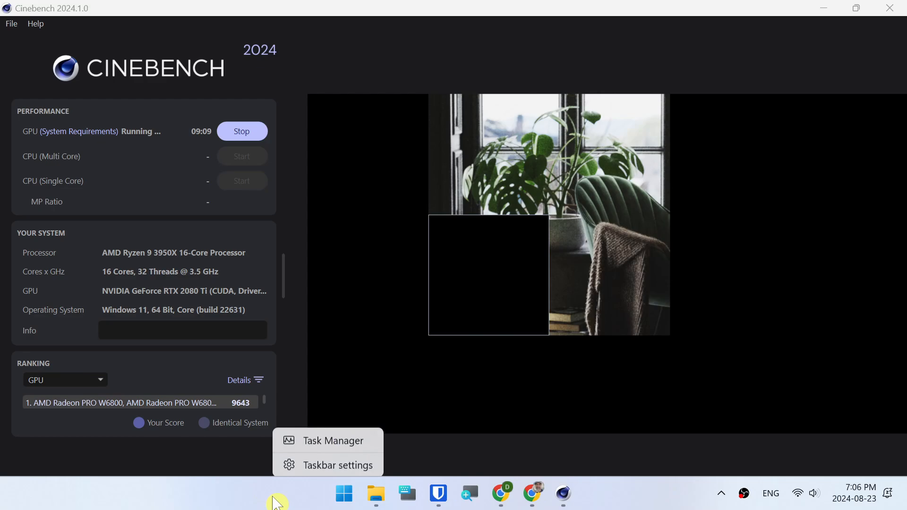
pyautogui.click(314, 441)
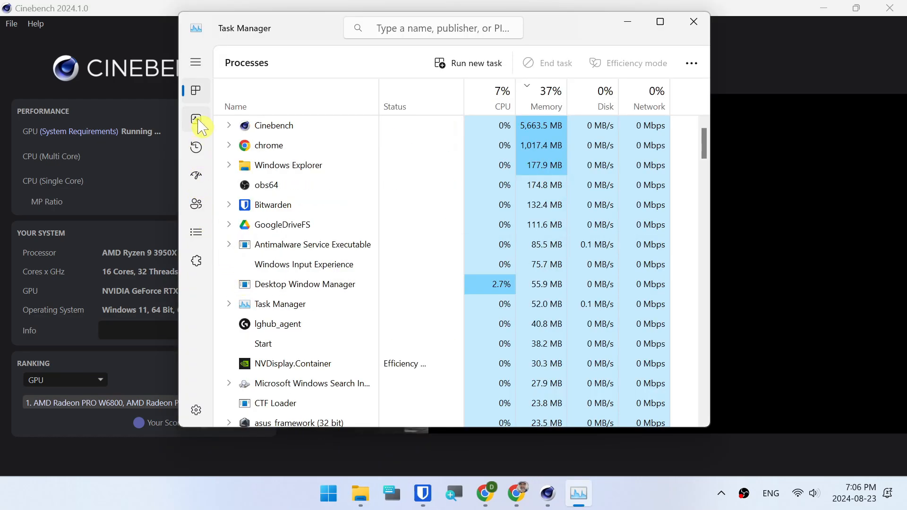
pyautogui.click(197, 120)
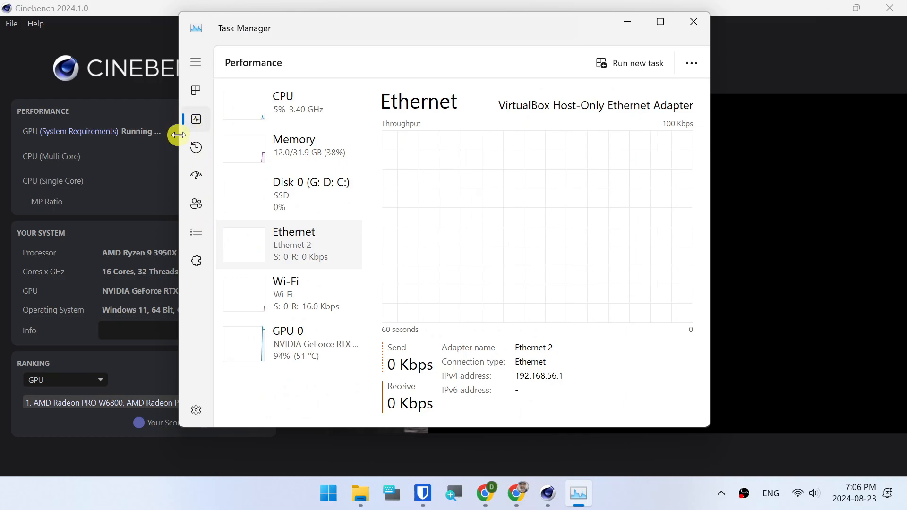
pyautogui.click(304, 345)
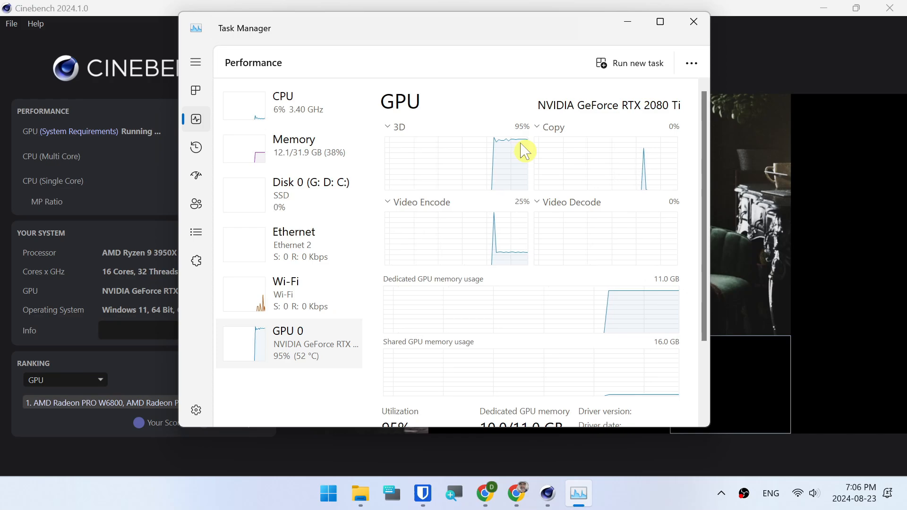
pyautogui.click(703, 24)
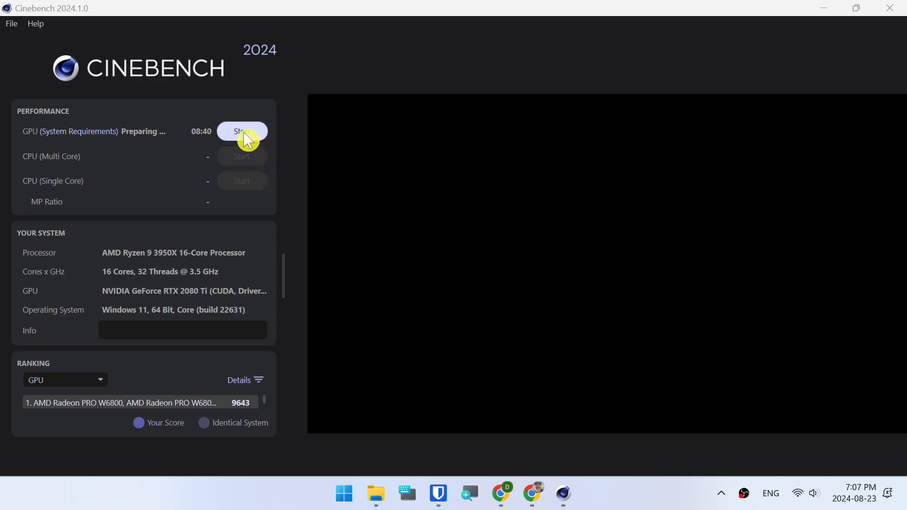
pyautogui.click(245, 133)
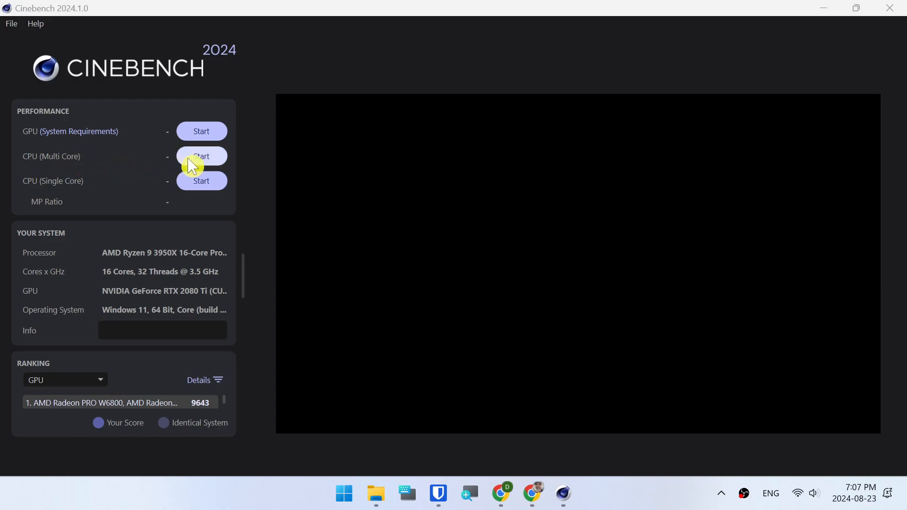
# Run the CPU (Multi Core) test while checking the CPU utilization in Task Manager, and stop it before it finishes
pyautogui.click(197, 155)
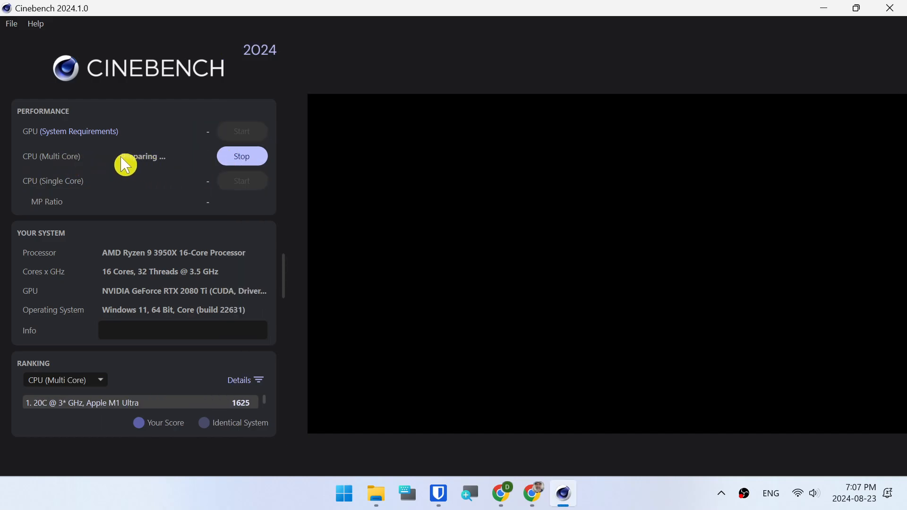
pyautogui.rightClick(304, 500)
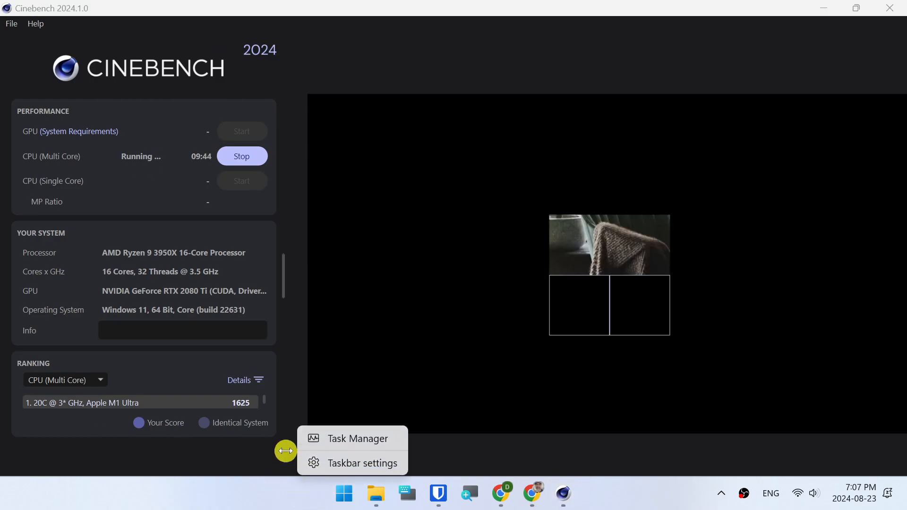
pyautogui.click(338, 440)
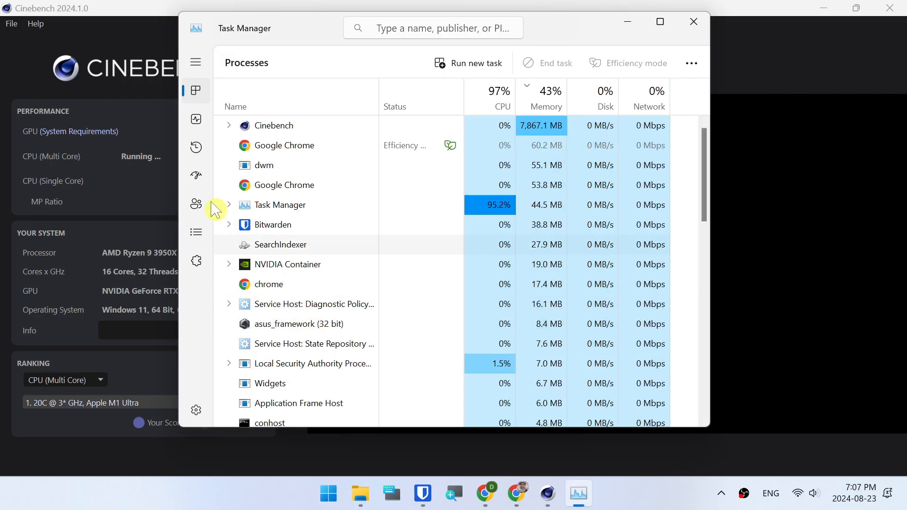
pyautogui.click(196, 119)
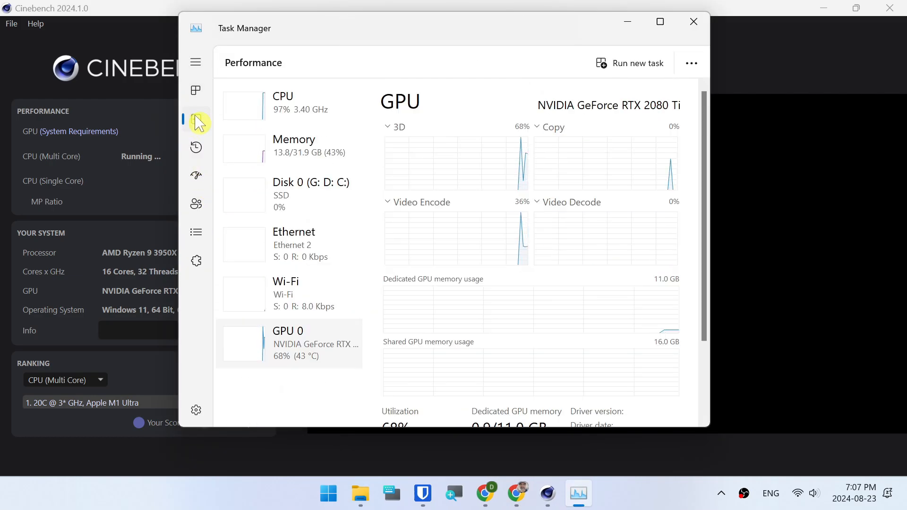
pyautogui.click(290, 104)
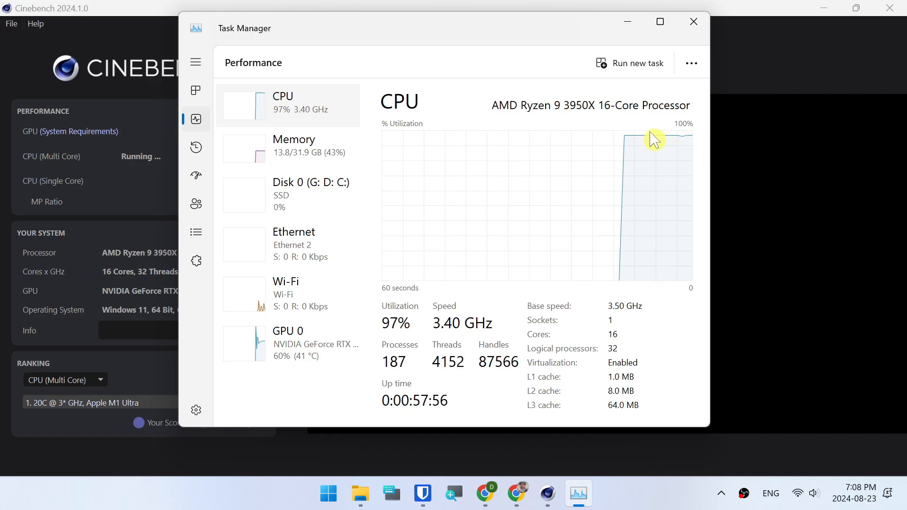
pyautogui.click(694, 22)
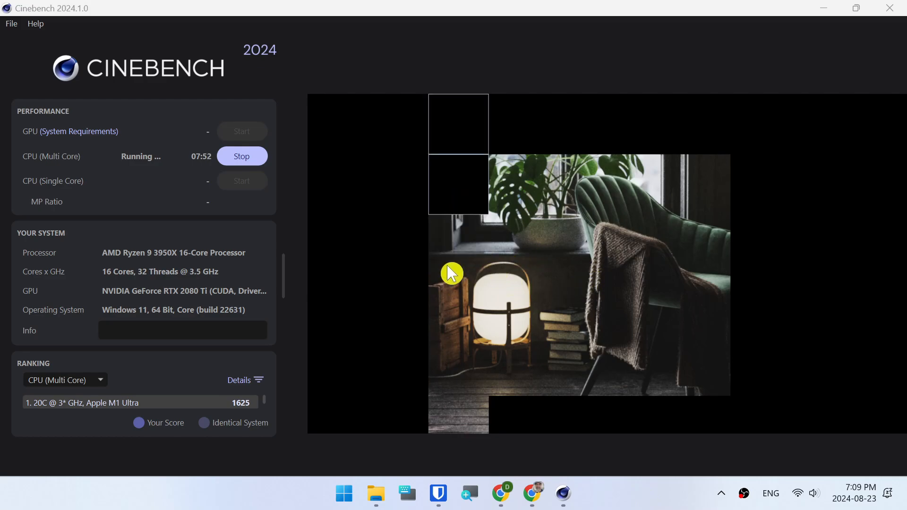
pyautogui.click(233, 161)
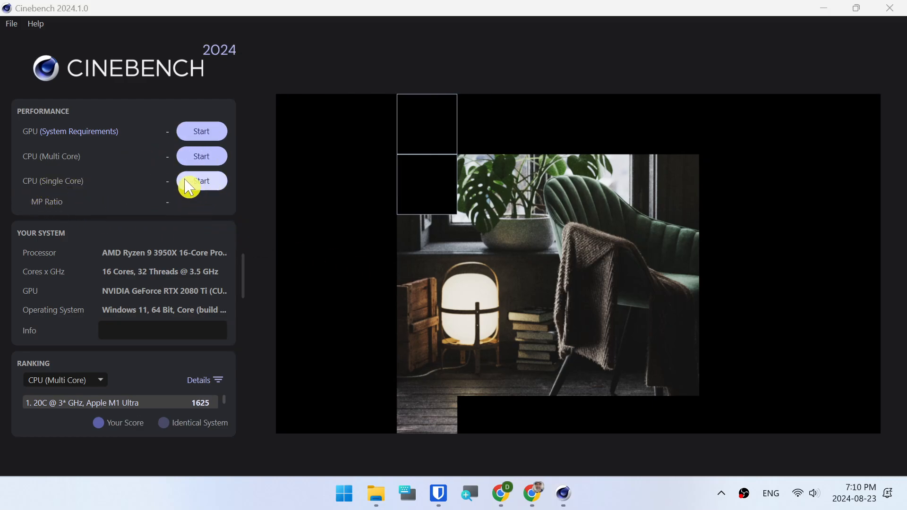
# Run the CPU (Single Core) test while checking the CPU utilization graph in Task Manager, and stop it before it finishes
pyautogui.click(208, 182)
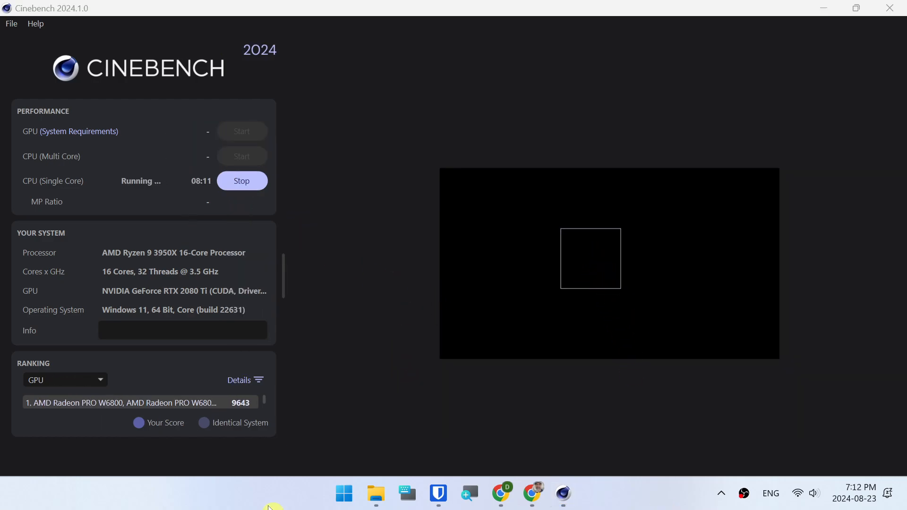
pyautogui.rightClick(268, 506)
pyautogui.click(313, 440)
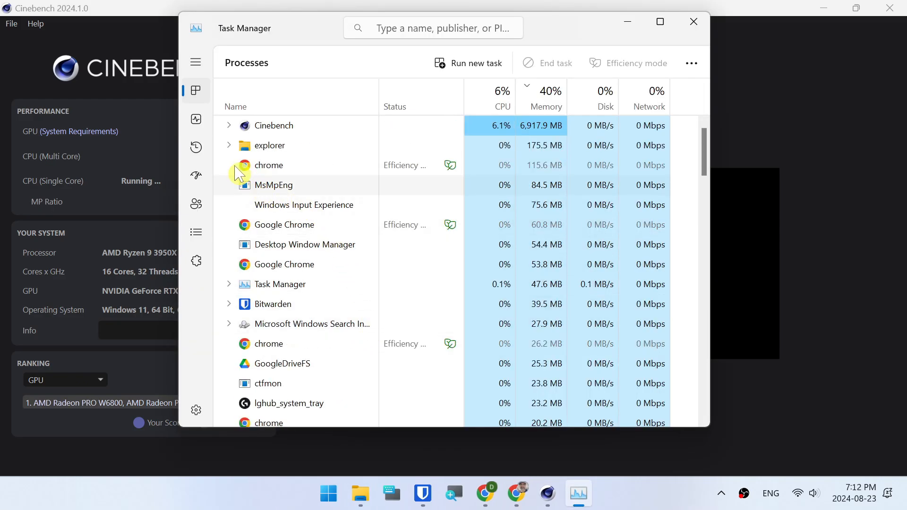
pyautogui.click(198, 122)
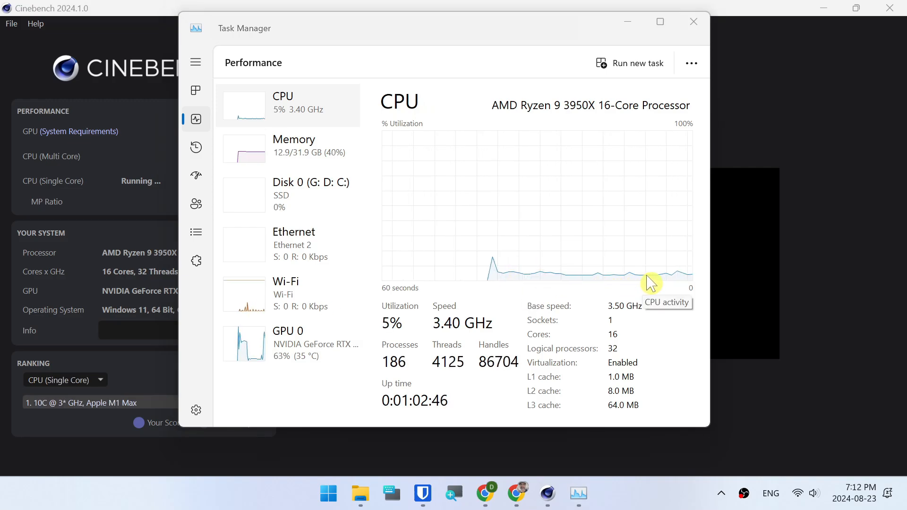
pyautogui.click(697, 28)
pyautogui.click(697, 28)
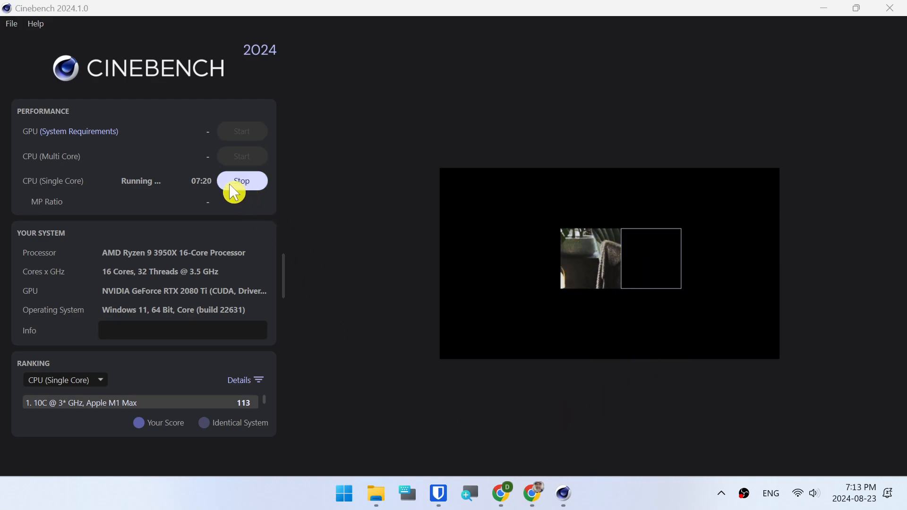
pyautogui.click(243, 185)
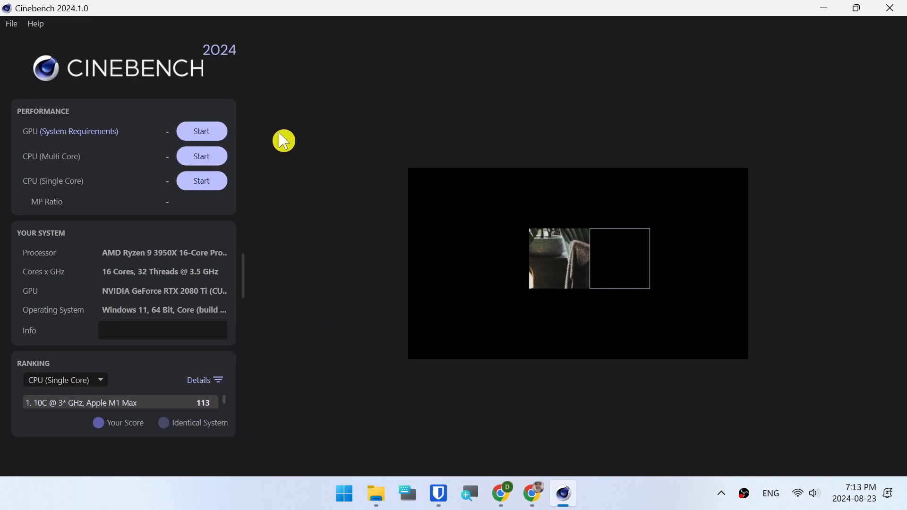
pyautogui.click(12, 24)
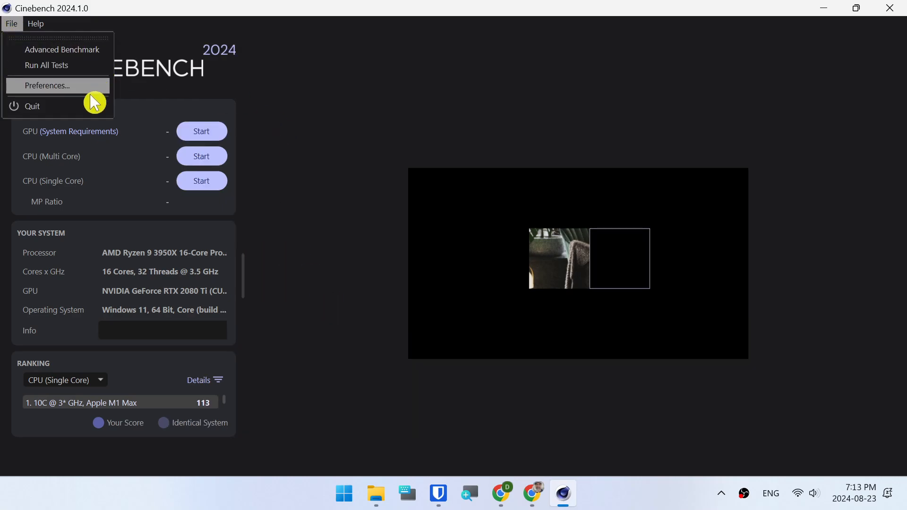
pyautogui.moveTo(40, 27)
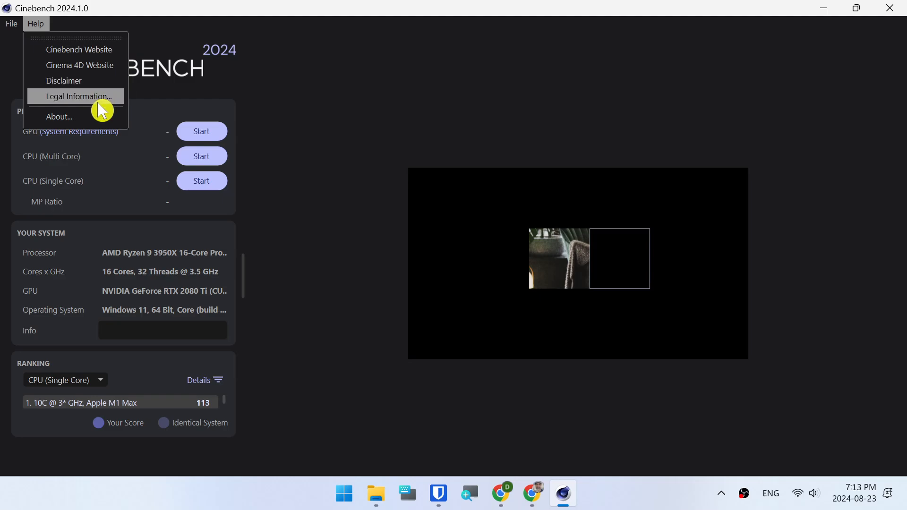
pyautogui.click(83, 119)
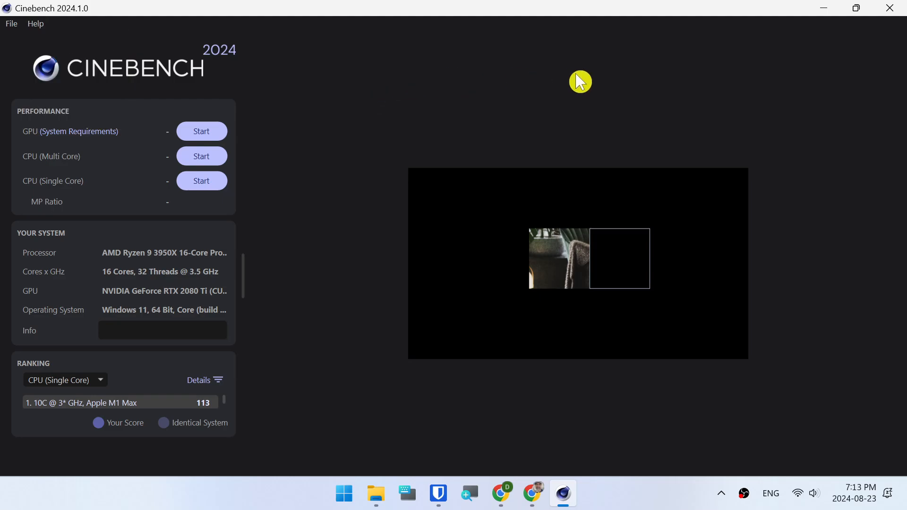
# Close Cinebench
pyautogui.click(891, 8)
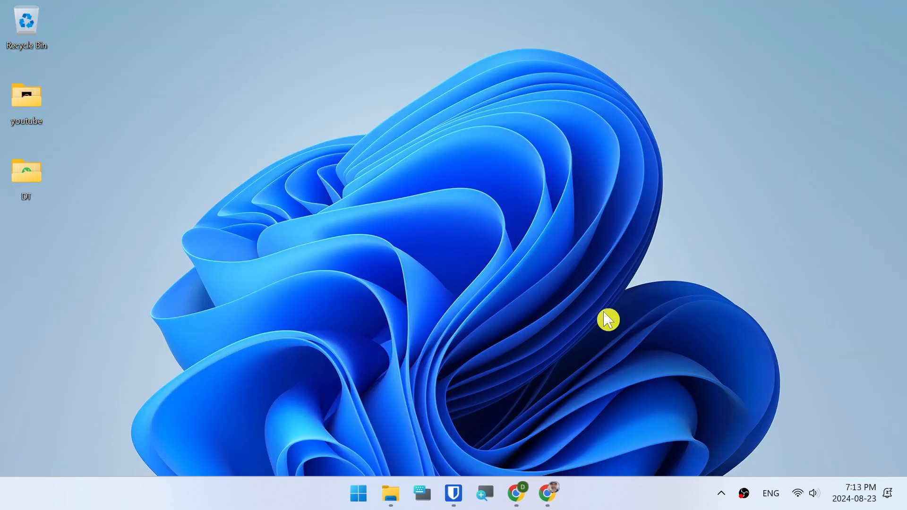